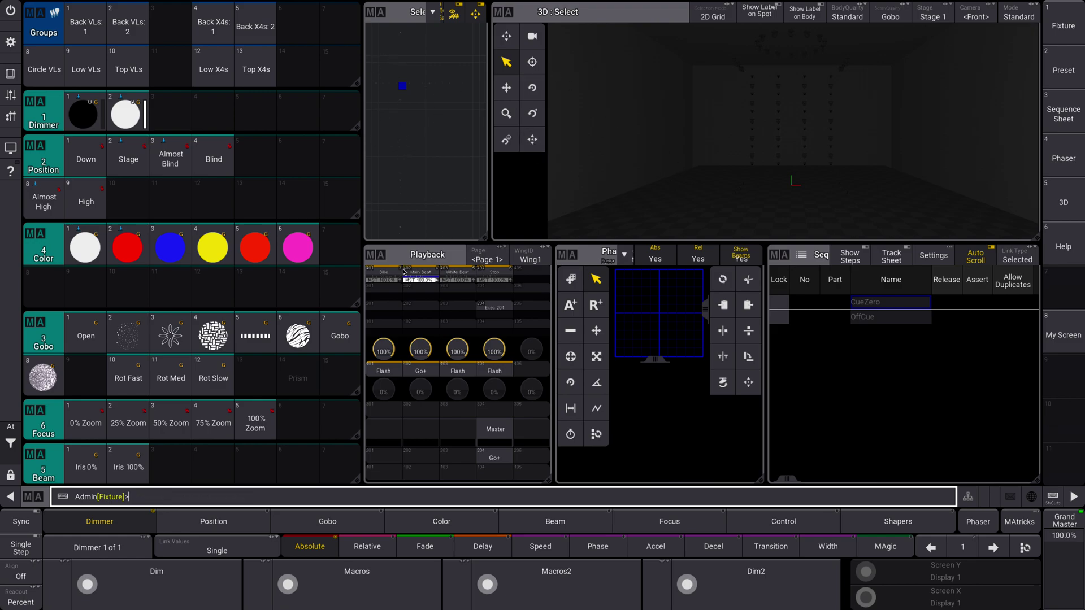
Delete the Playback and Phaser Editor windows from the screen layout
click(380, 255)
click(665, 219)
click(566, 255)
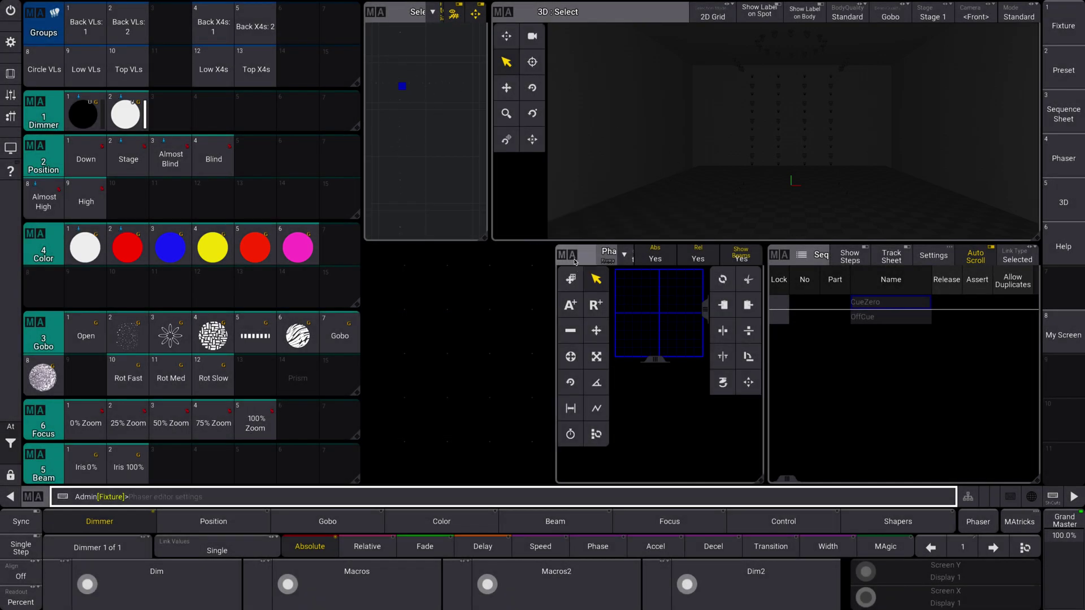
click(665, 219)
Move the Selection Grid window beneath the 3D window and widen it across the space up to the sequence sheet
drag(380, 15, 390, 253)
drag(485, 480, 766, 474)
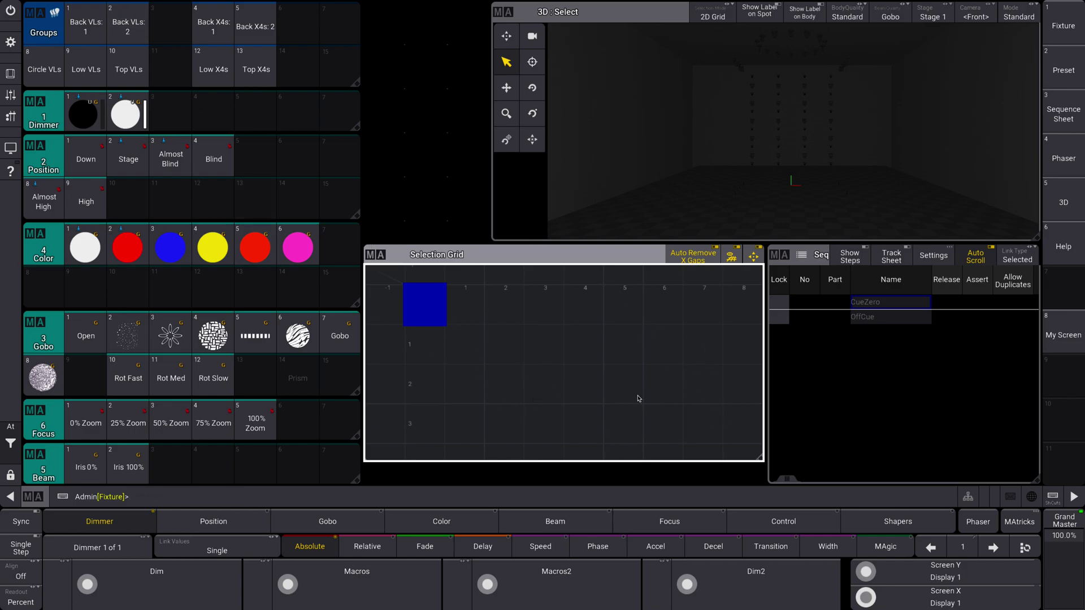
click(436, 133)
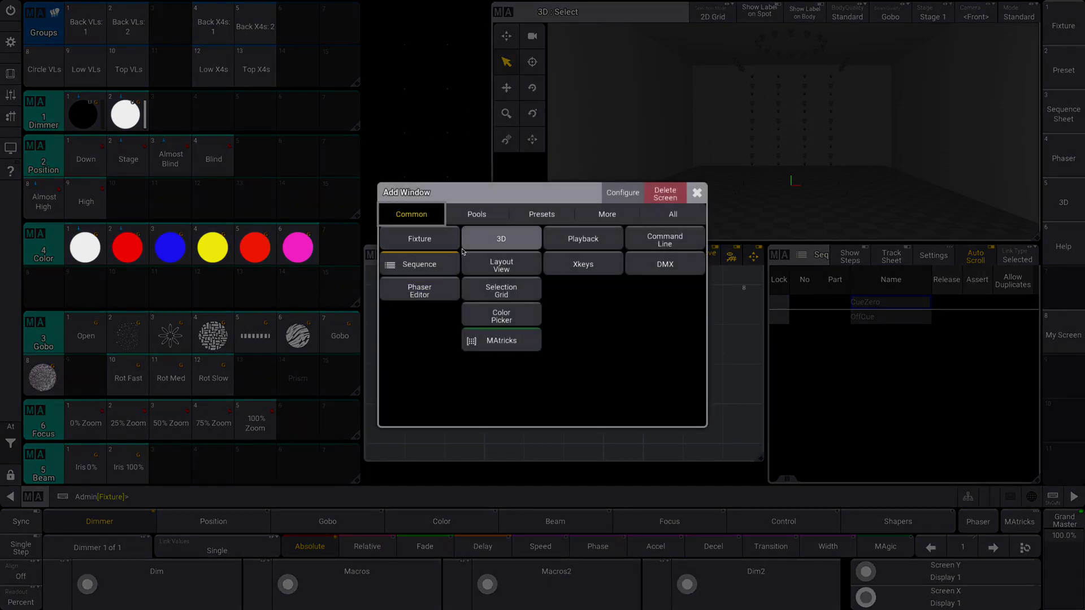
click(698, 194)
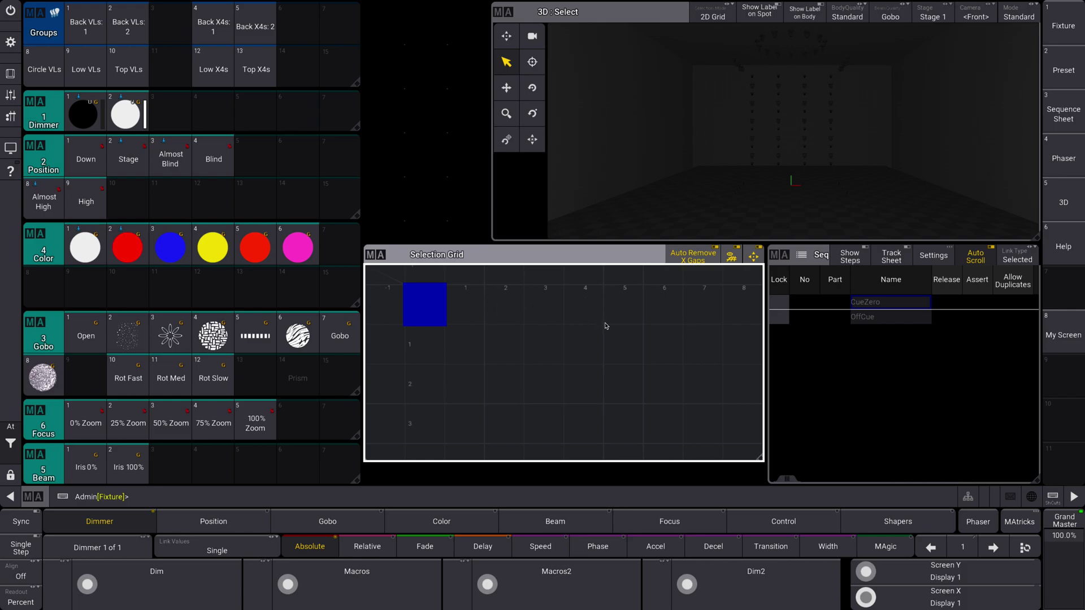
Select fixtures 101 thru 110 to see them in the selection grid, and clear the selection
click(349, 504)
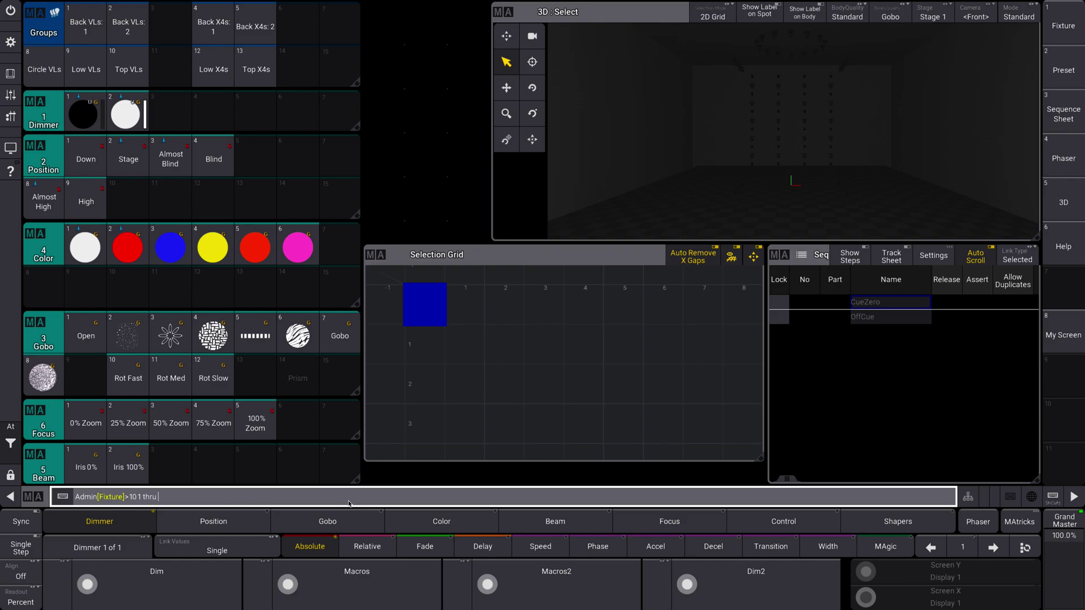
key(Return)
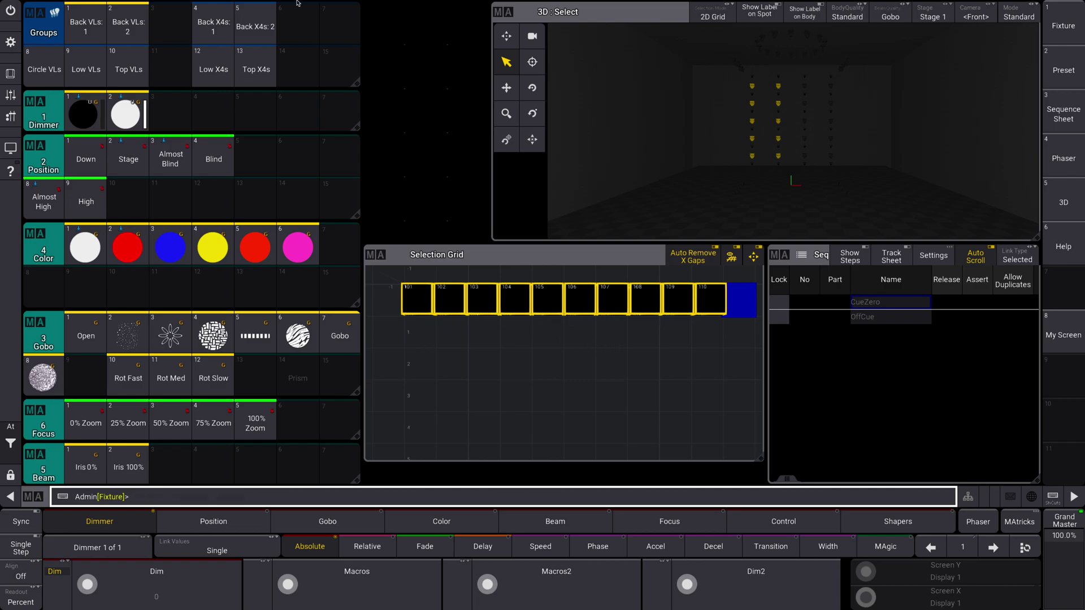
click(11, 76)
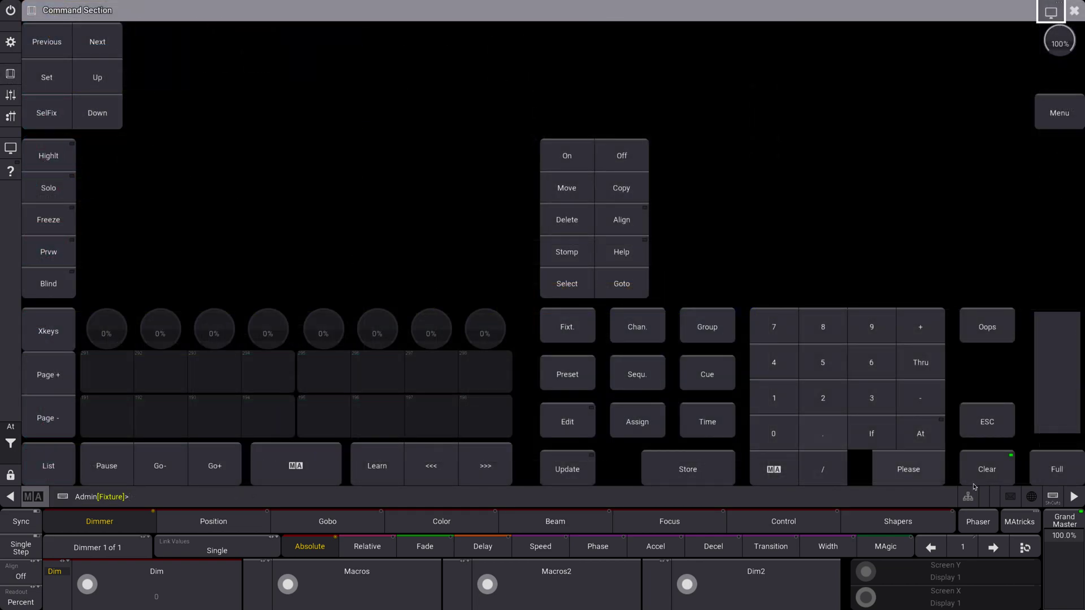
click(987, 469)
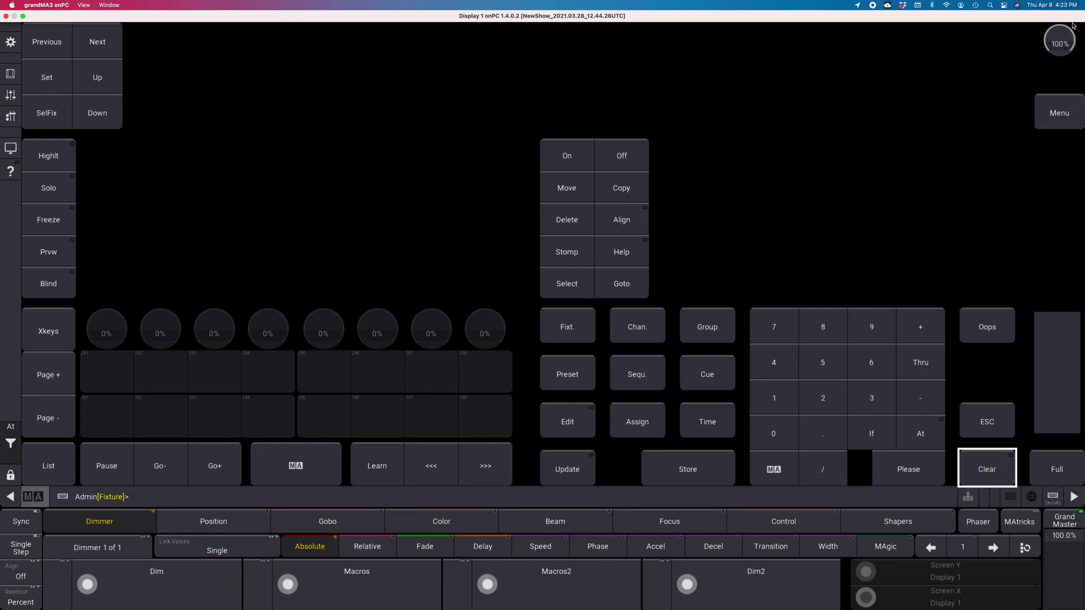
click(1075, 10)
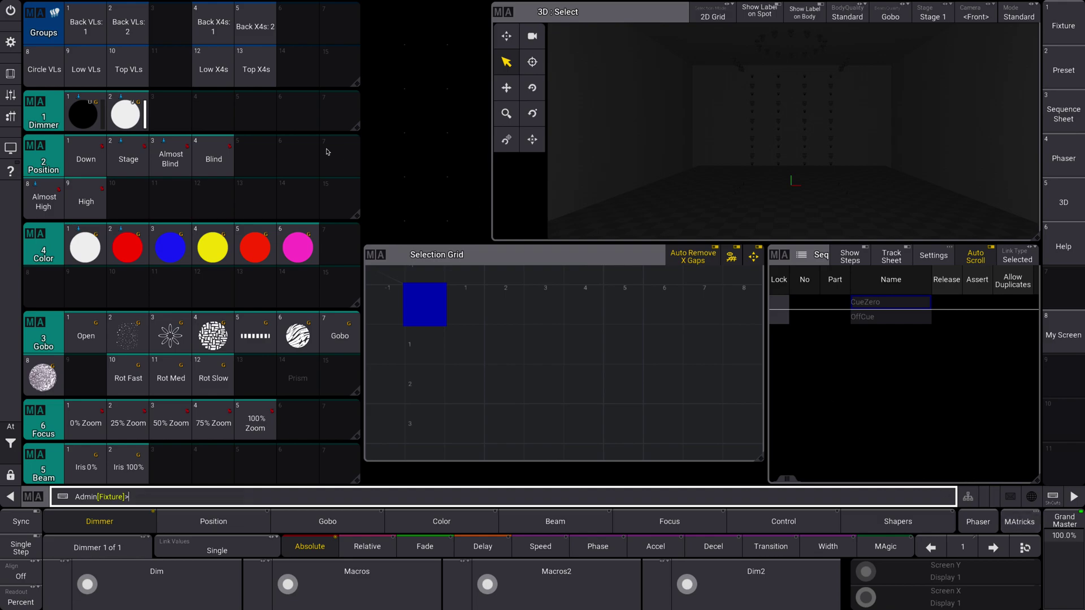
Select groups Back VLs: 1 and Back VLs: 2 to compare their grid arrangements, and look at the MAtricks Y settings
click(103, 28)
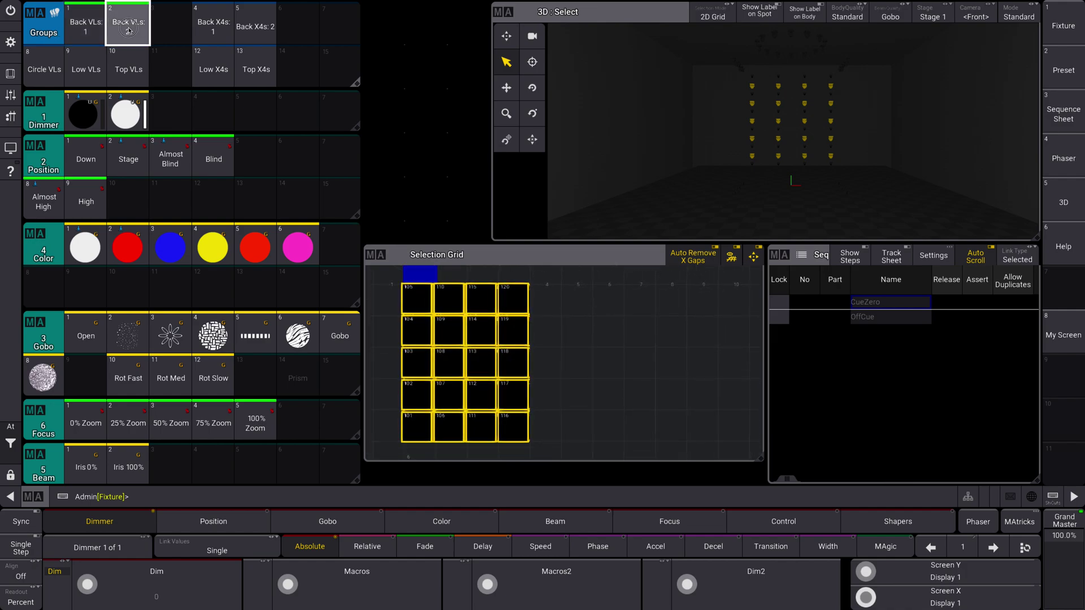
click(92, 28)
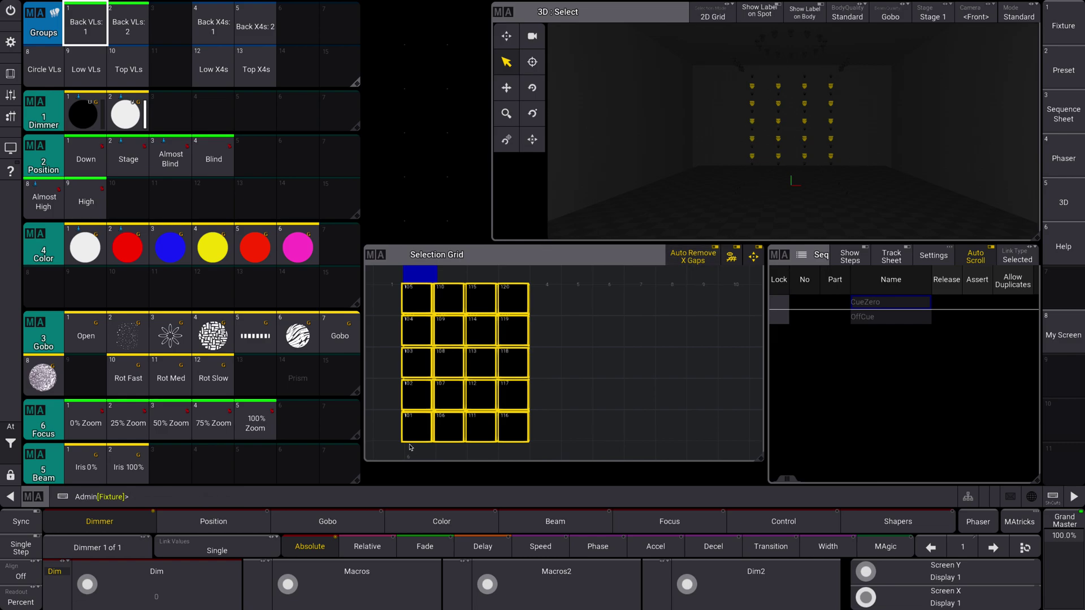
click(120, 30)
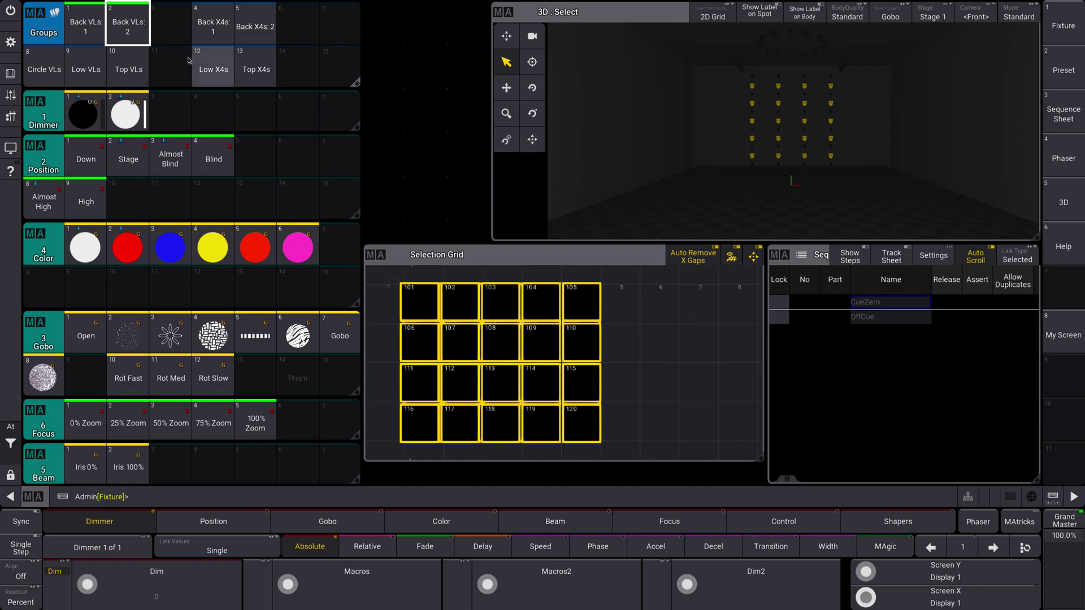
click(1019, 521)
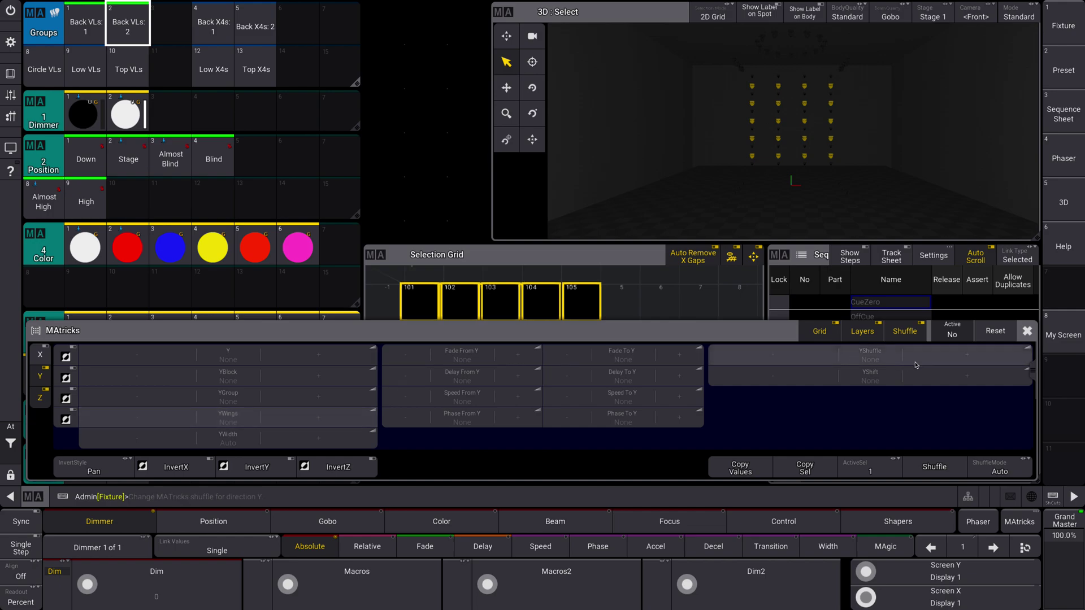
key(Escape)
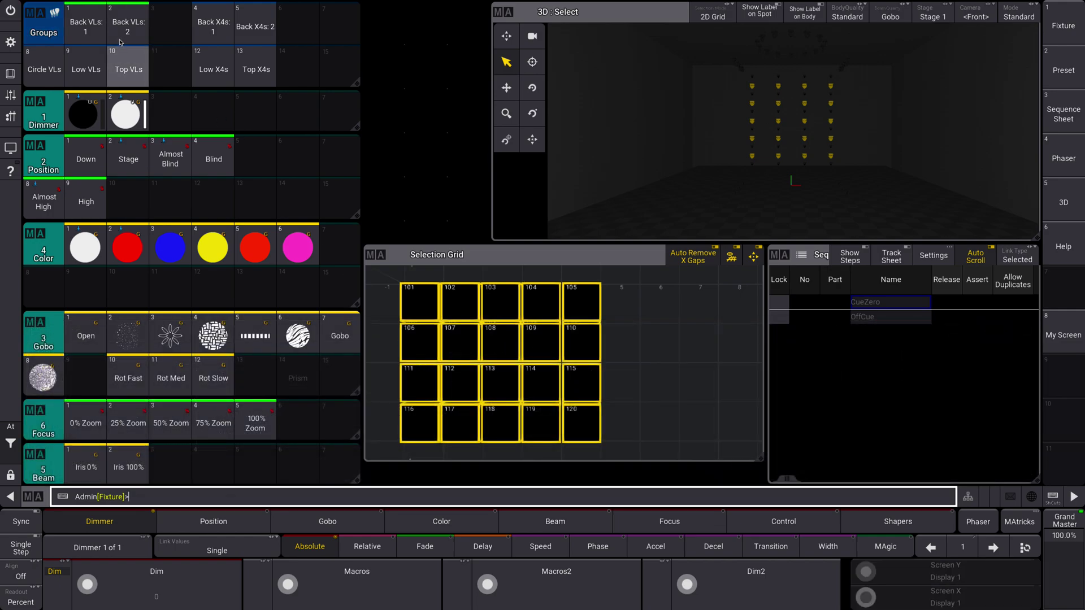
Alternate between groups Back VLs: 1 and Back VLs: 2 to match the grid with the 3D view, and clear the selection
click(85, 24)
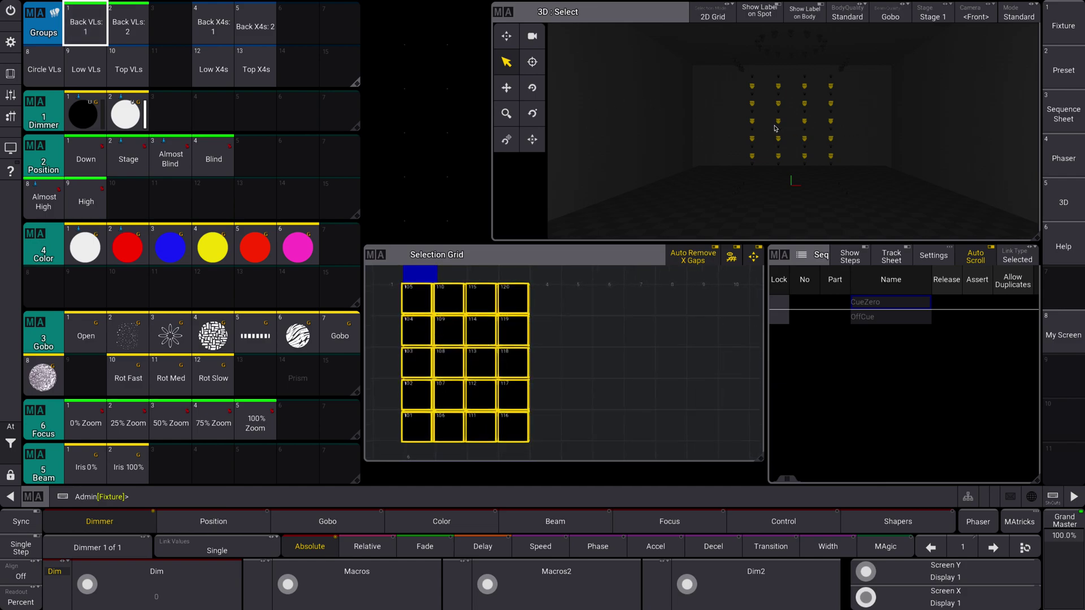
click(148, 25)
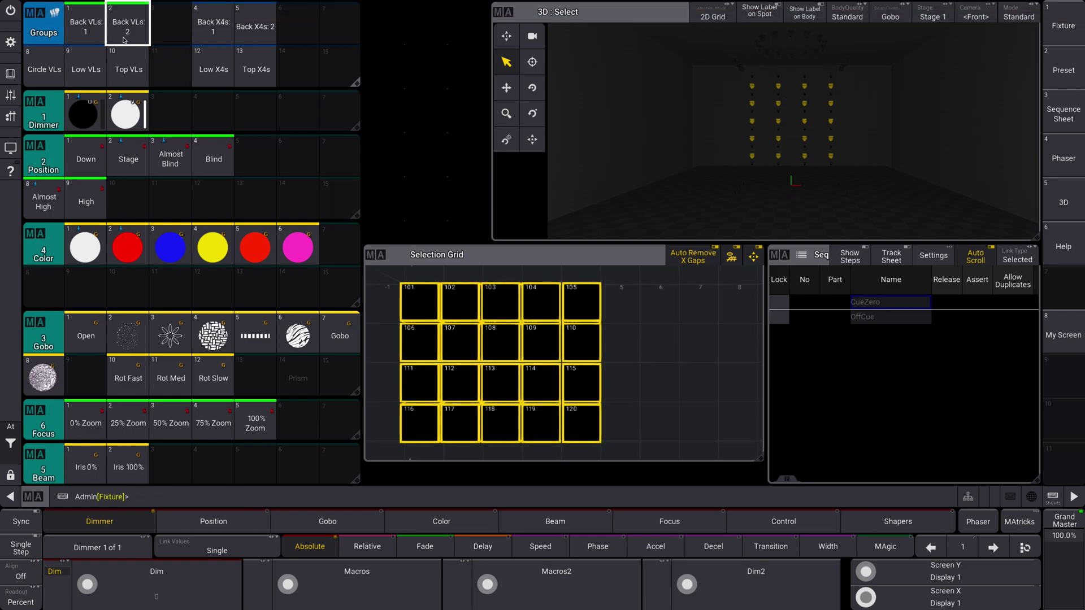
click(86, 25)
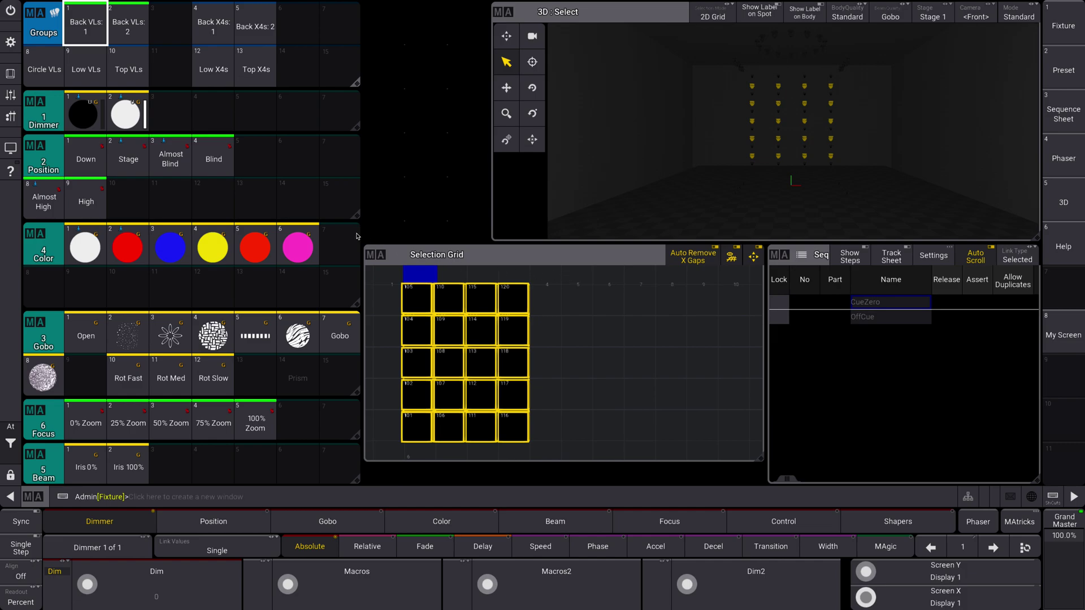
click(10, 73)
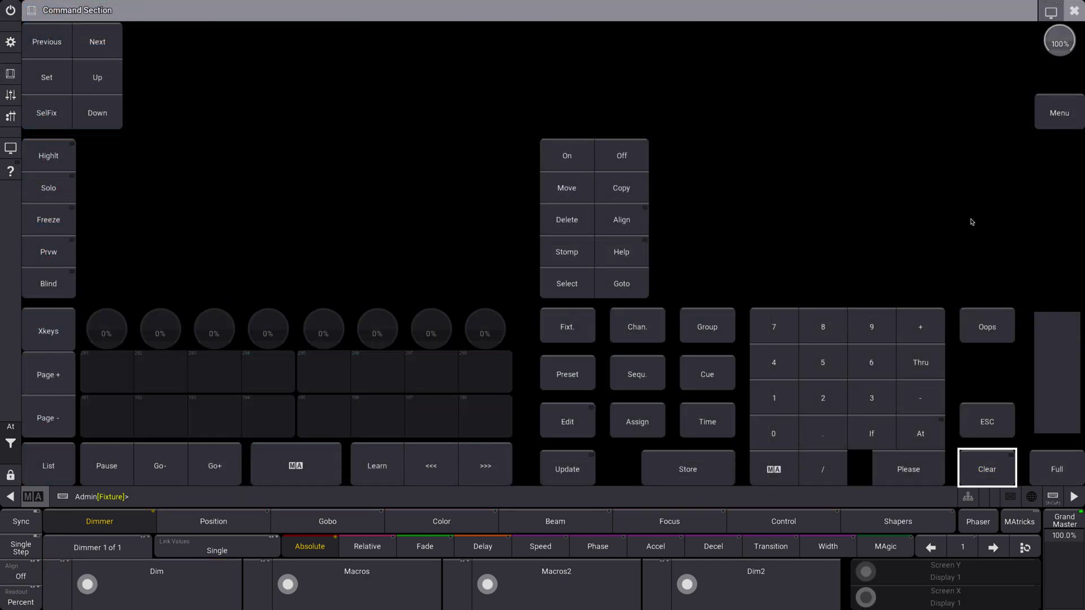
click(1074, 10)
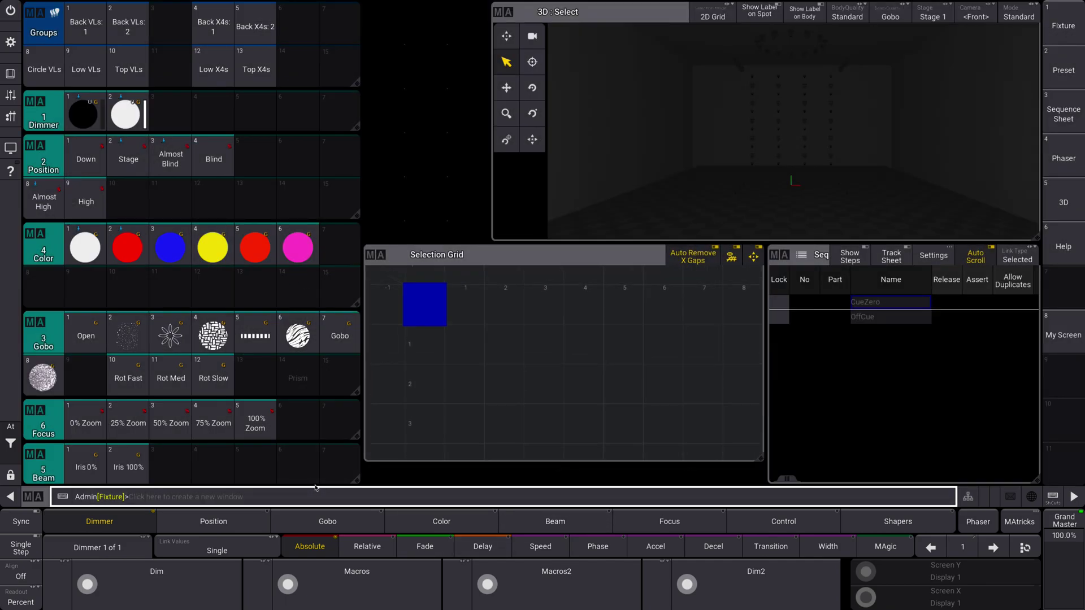
Select fixture 101 at the selection grid's default cell, and clear the selection
text(101)
key(Return)
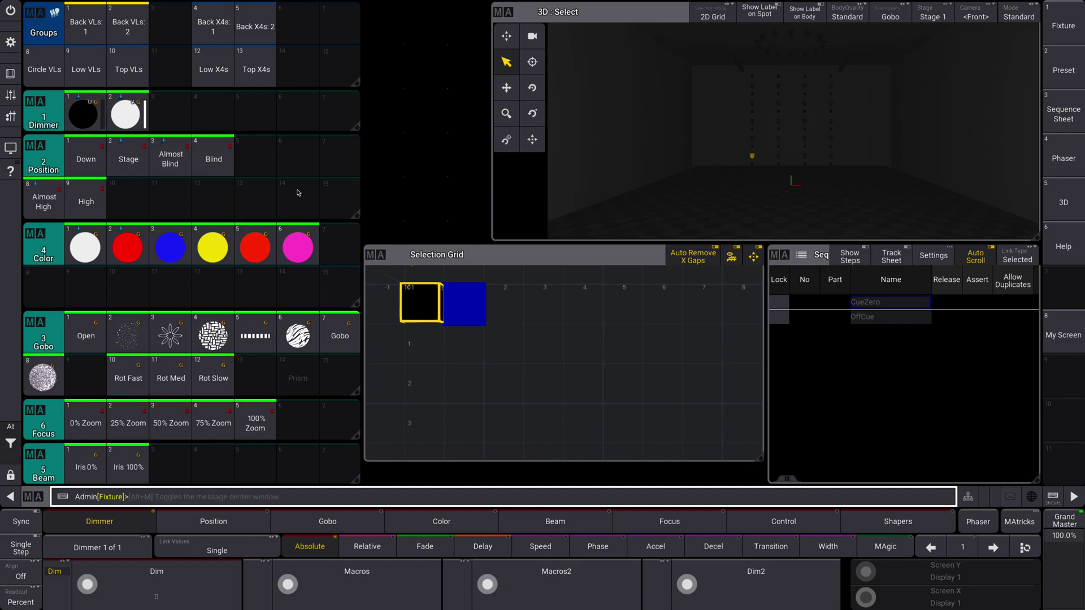
click(10, 74)
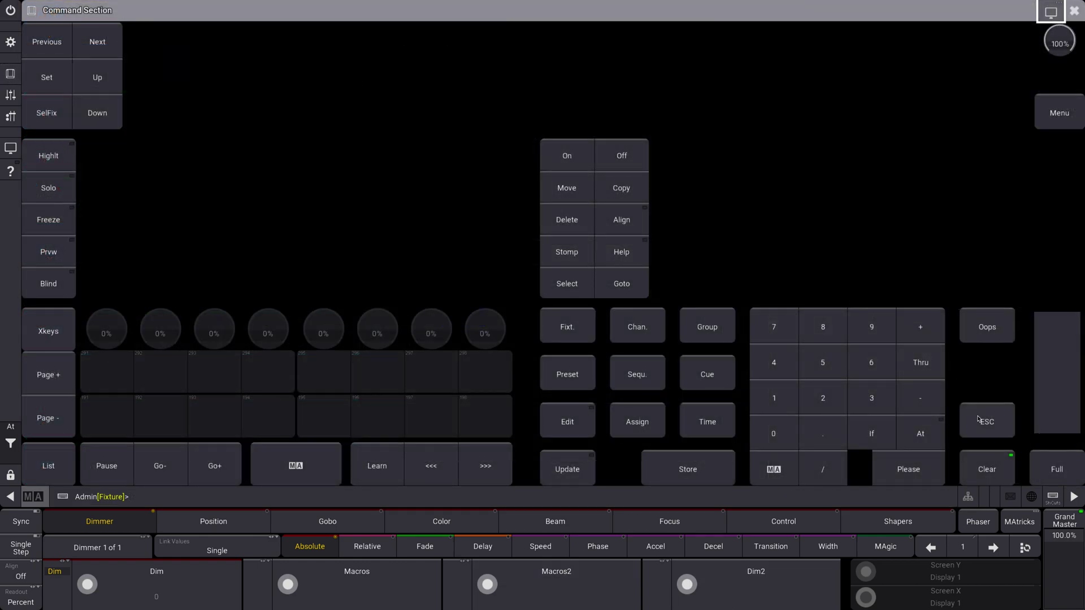
click(986, 467)
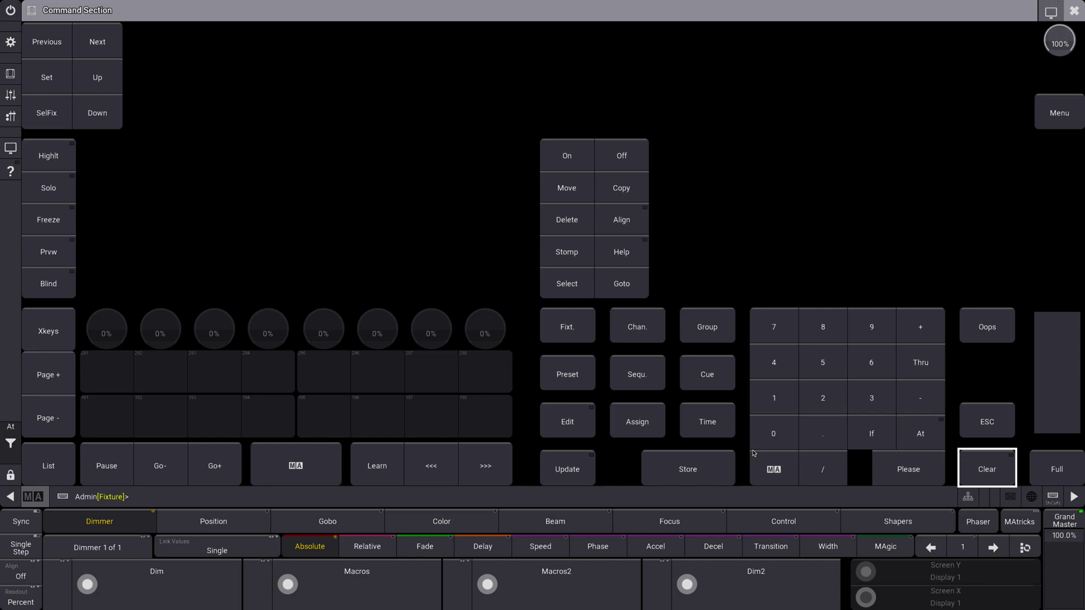
click(1073, 10)
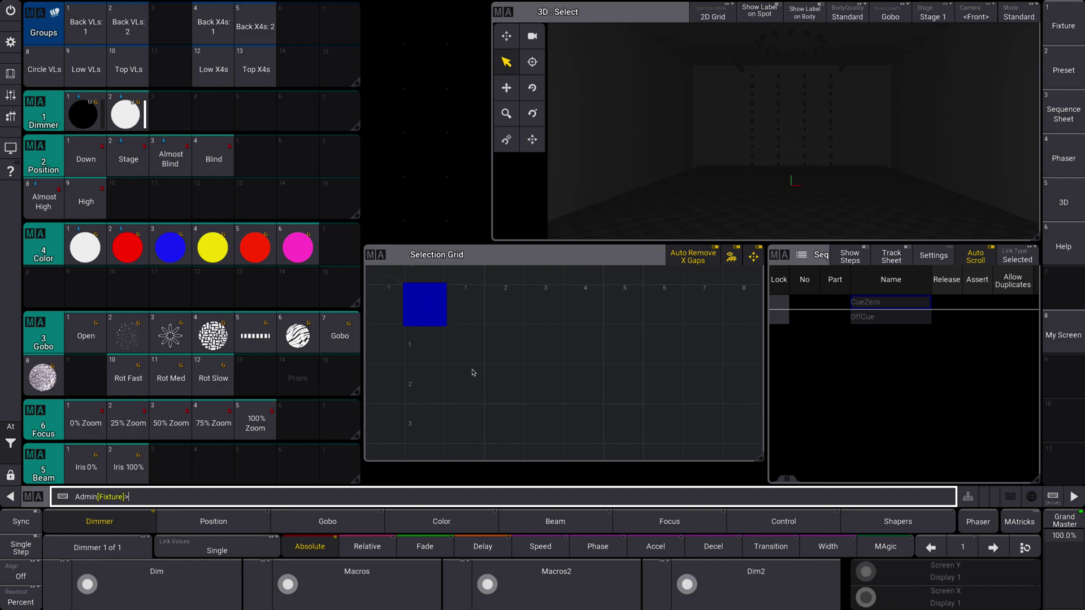
Place fixture 101 in the selection grid's starting column, four cells below the origin
scroll(473, 372, down, 2)
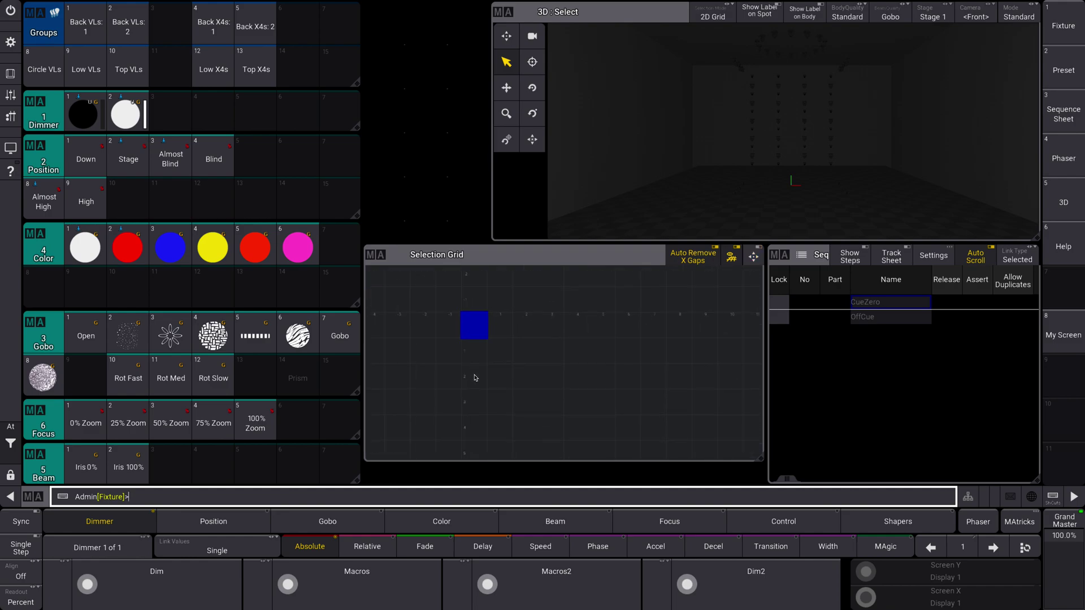
click(474, 431)
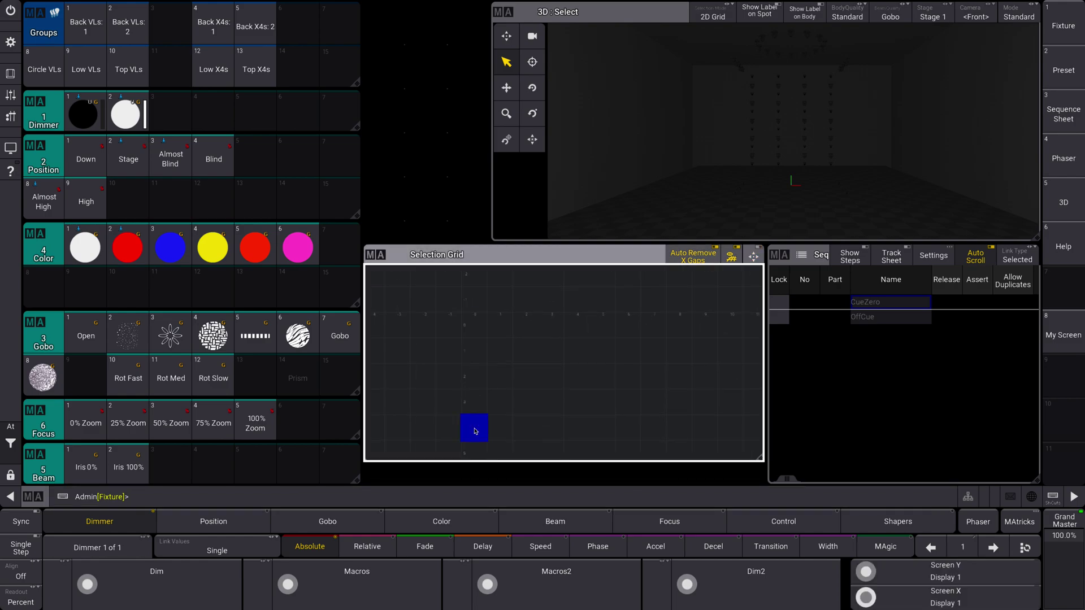
click(352, 500)
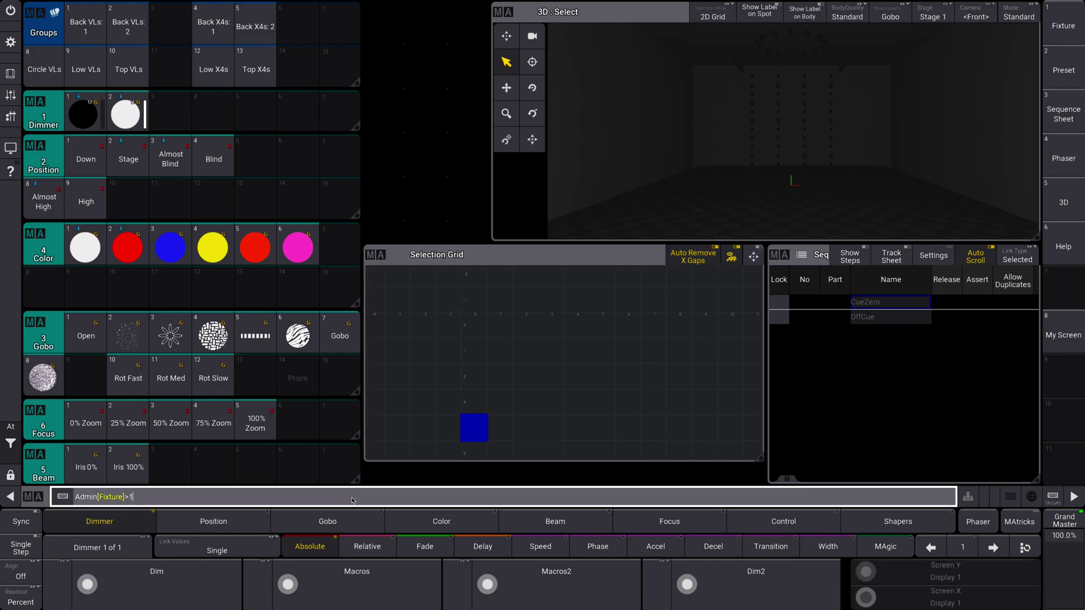
text(101)
key(Return)
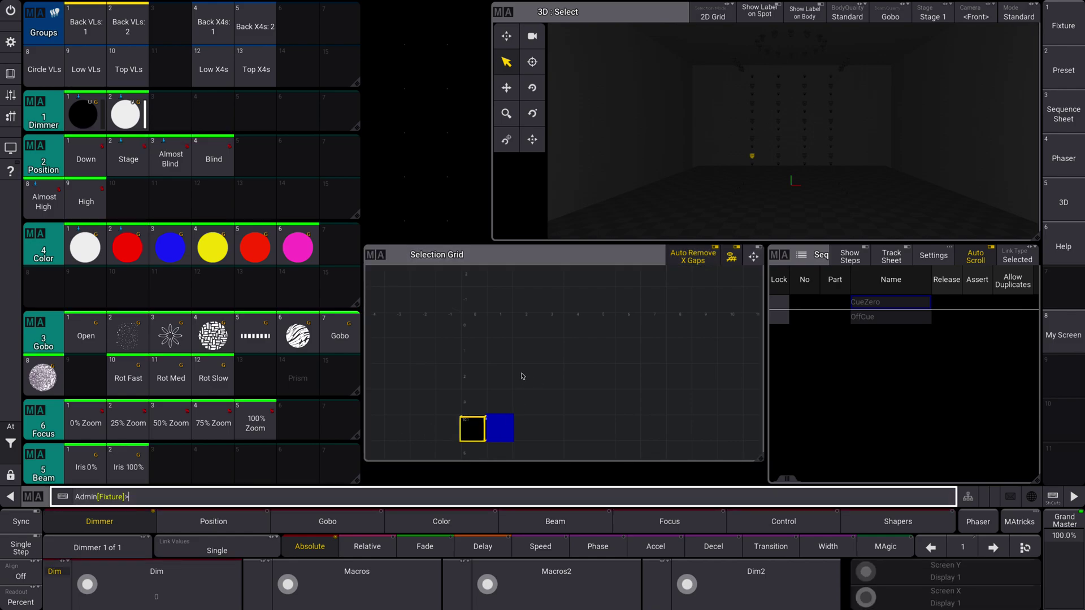
Stack fixtures 102 and 103 in the two grid cells directly above fixture 101
click(476, 402)
click(344, 483)
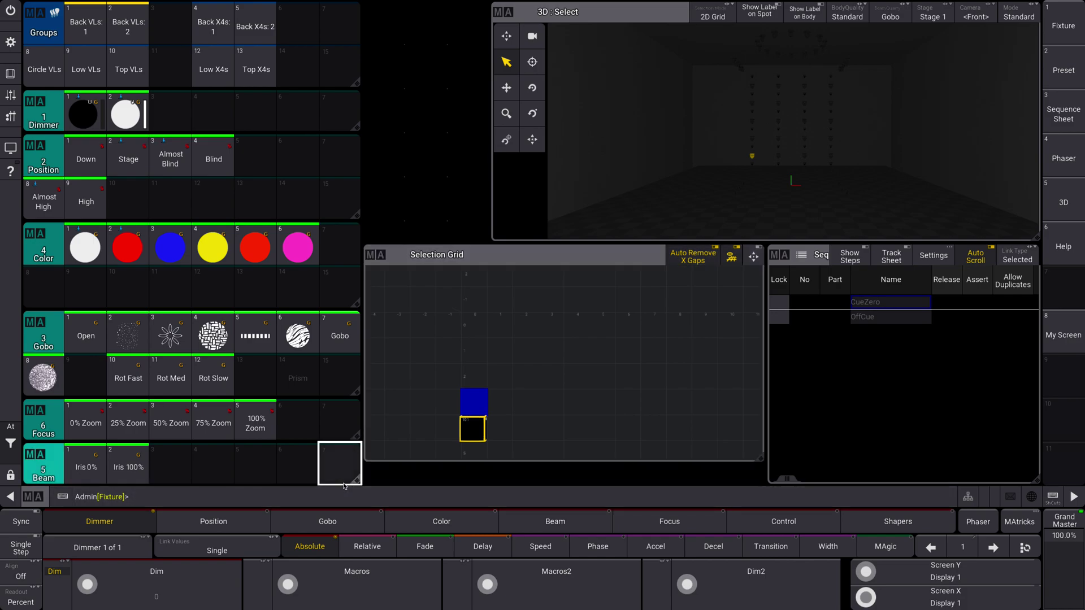
click(339, 502)
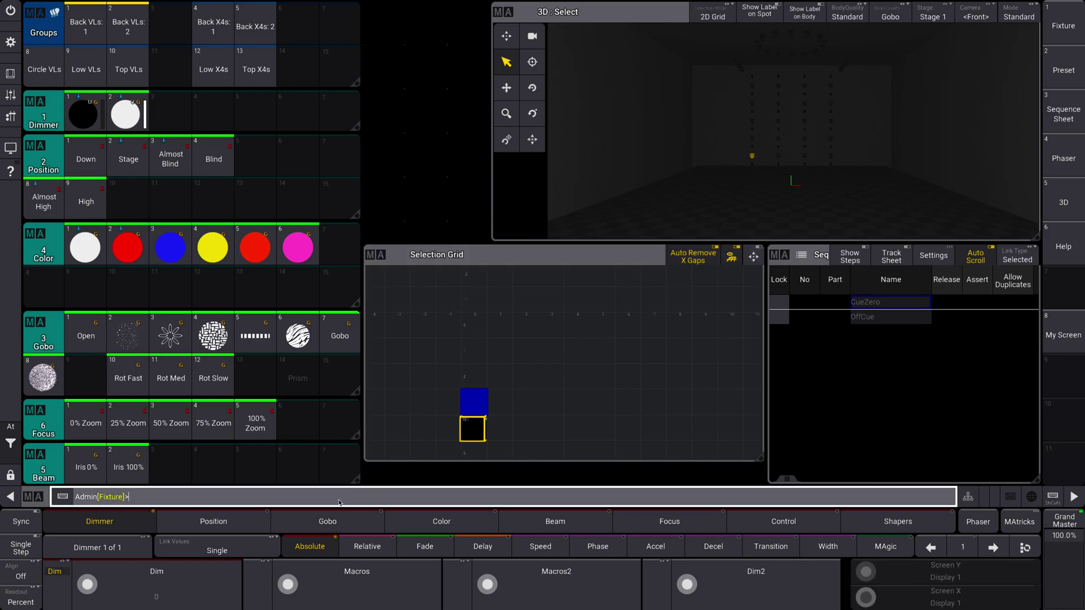
text(102)
key(Return)
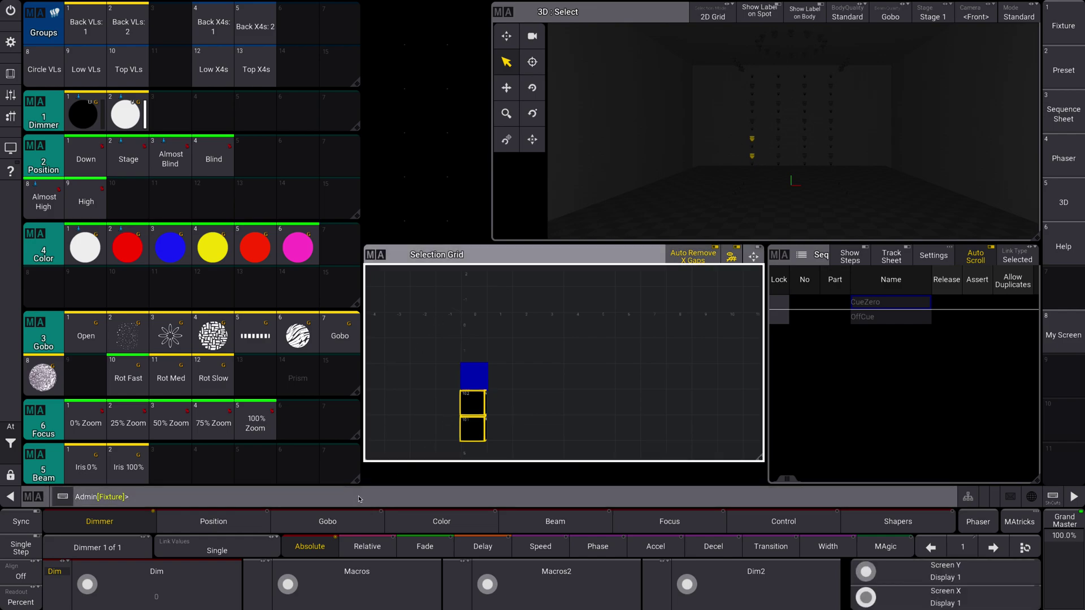
text(103)
key(Return)
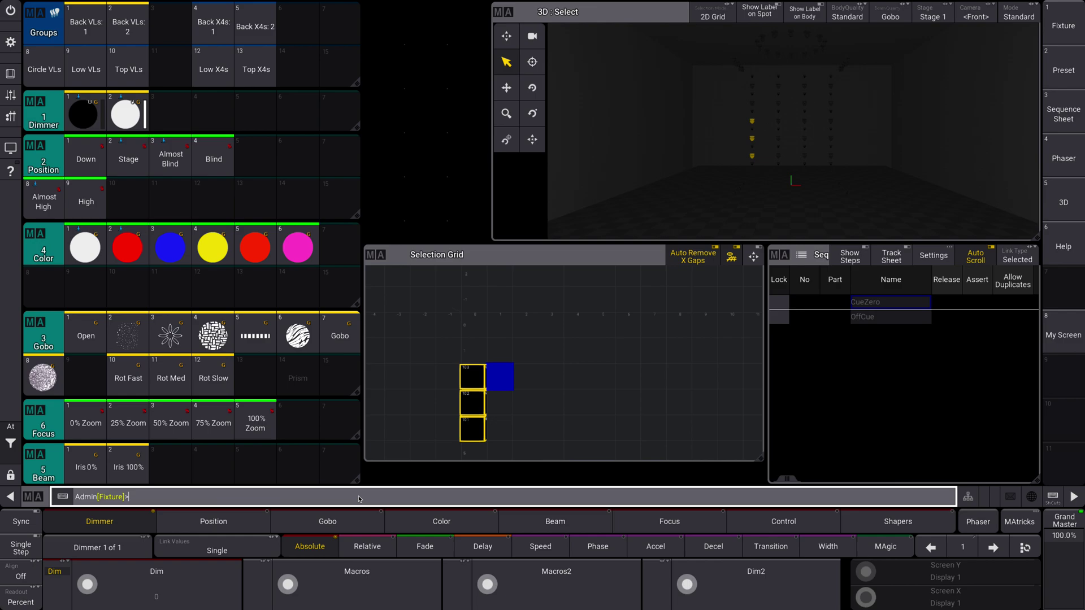
Add fixtures 104 and 105 above fixture 103 to complete the five-fixture column in the selection grid
click(470, 358)
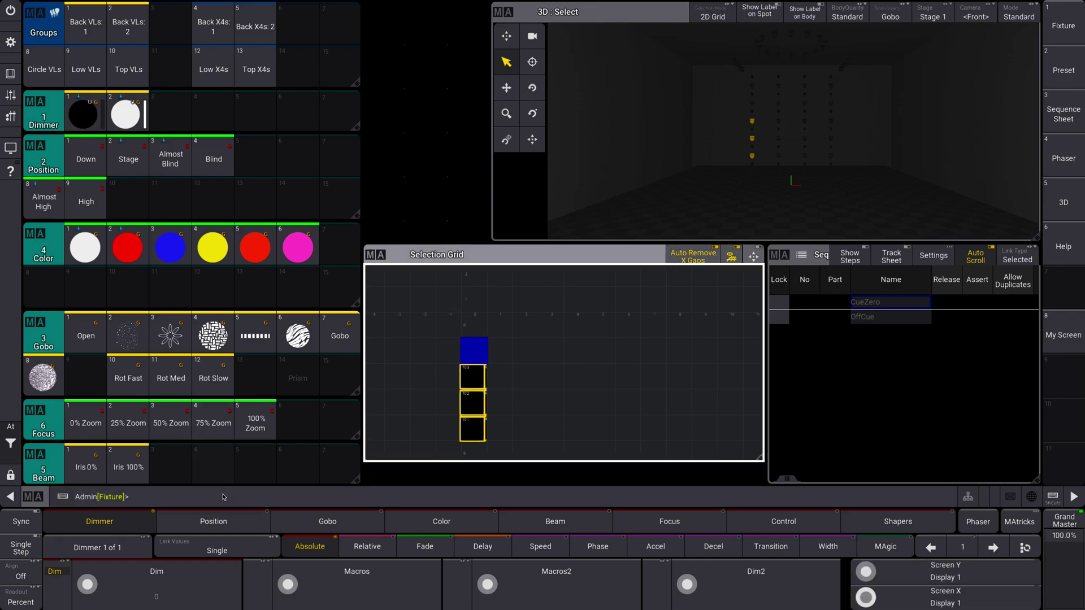
click(223, 497)
text(104)
key(Return)
click(448, 357)
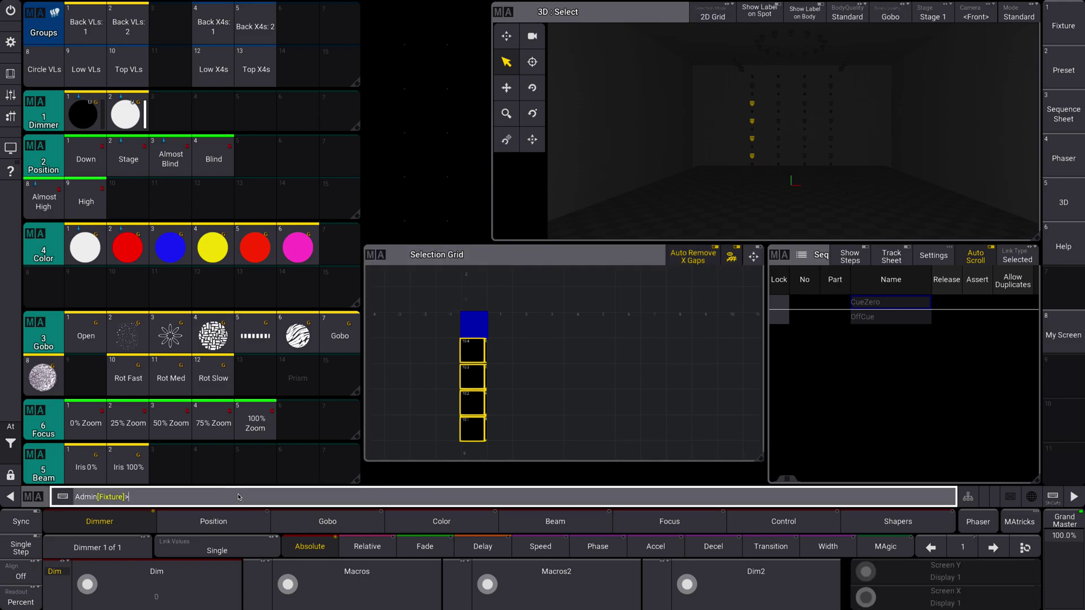
text(5)
key(Return)
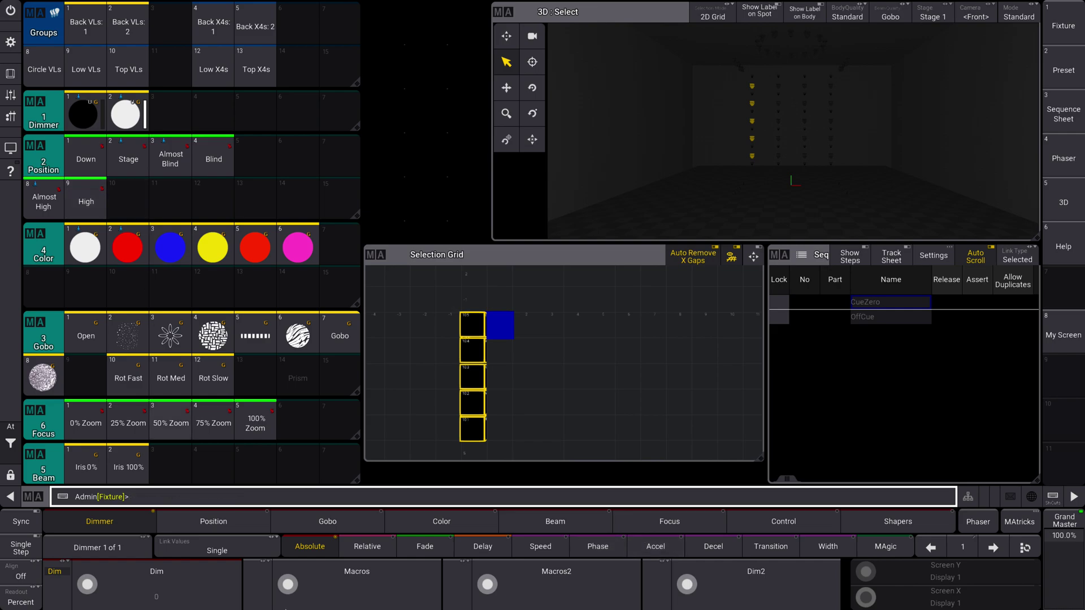
Store the selected five-fixture column and its grid arrangement as group 15
click(10, 74)
click(688, 469)
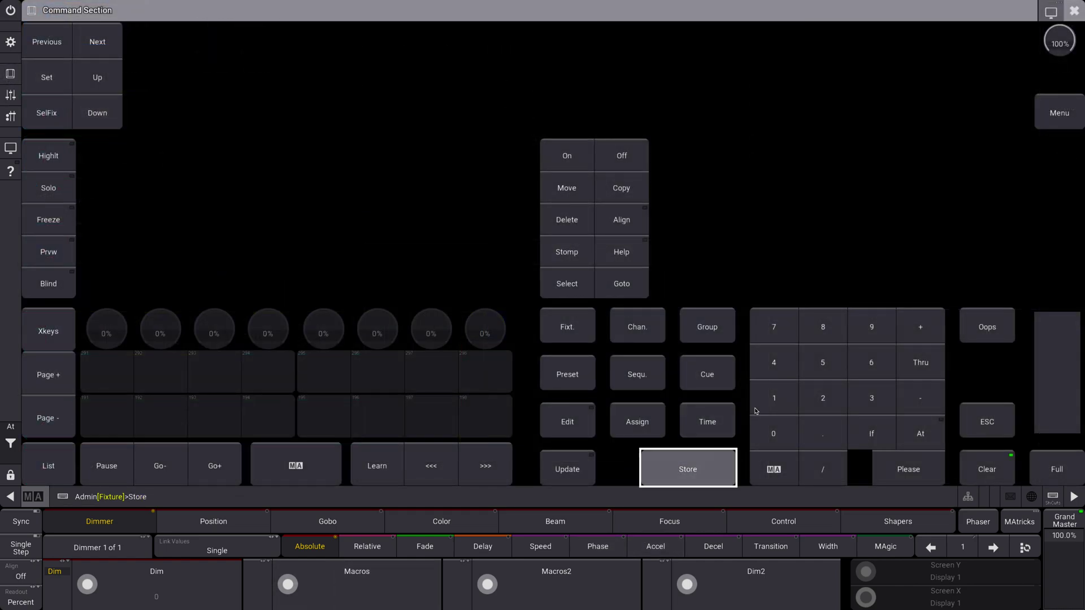
click(1075, 12)
click(341, 70)
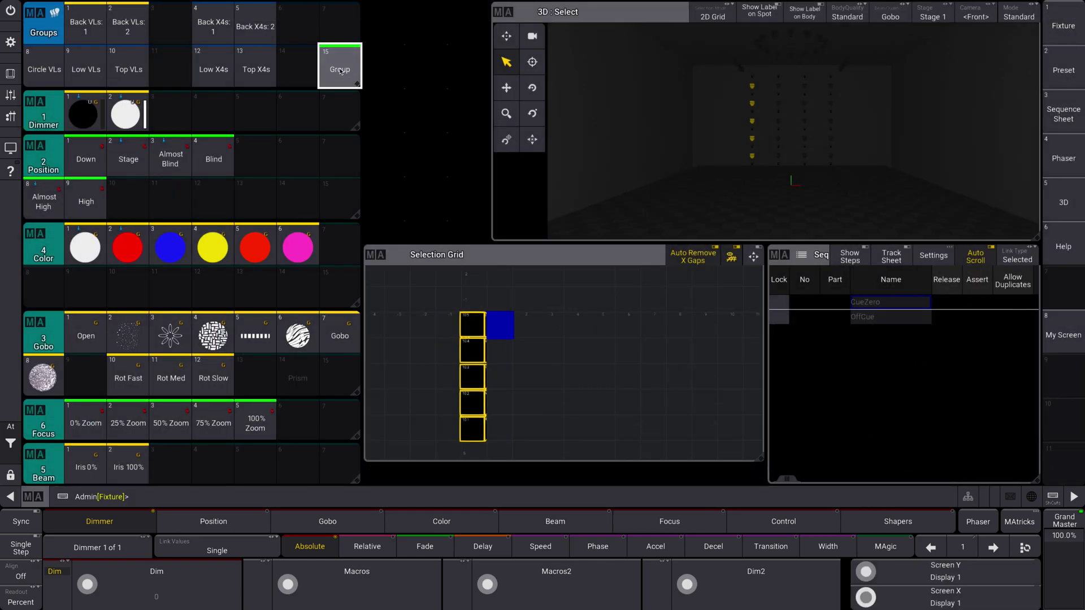
Label group 15 "Far SR VLs"
click(341, 70)
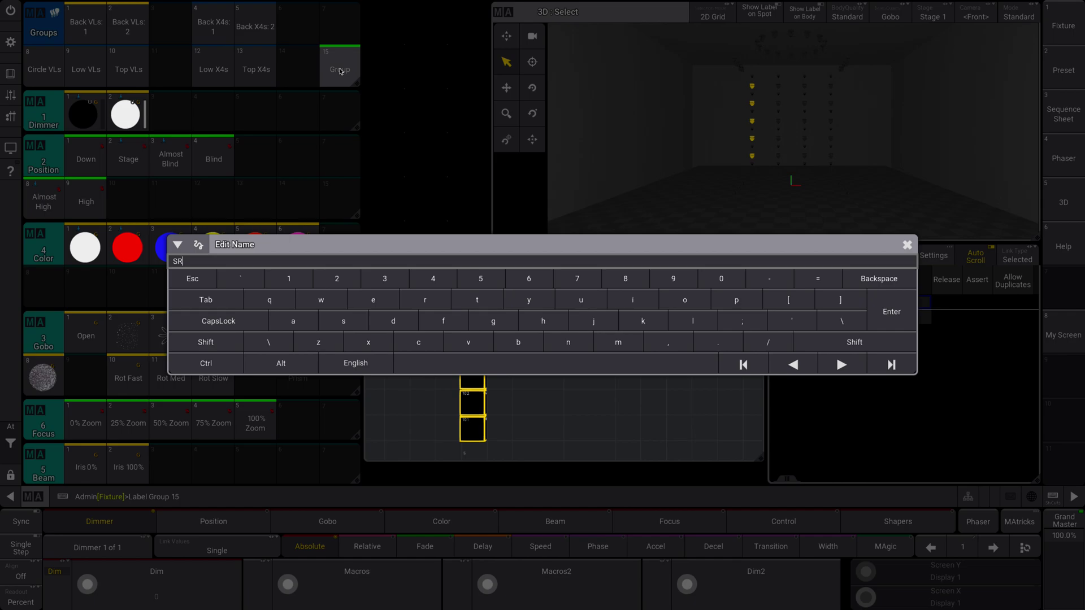
key(BackSpace)
key(BackSpace)
text(Far SR VLs)
key(Return)
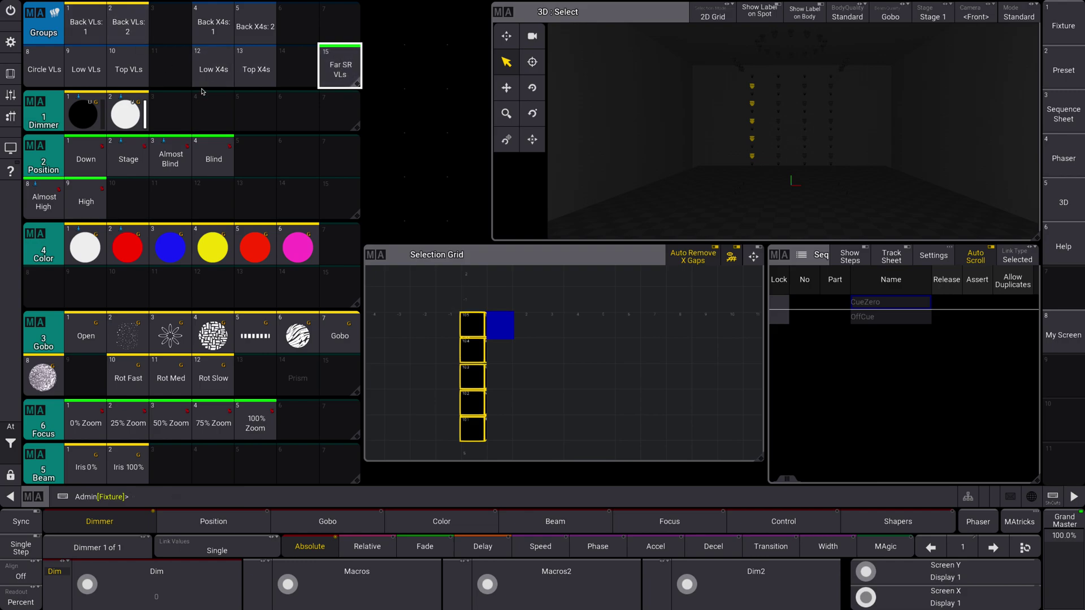
Clear the selection and recall the Far SR VLs group to check its stored grid arrangement
click(10, 73)
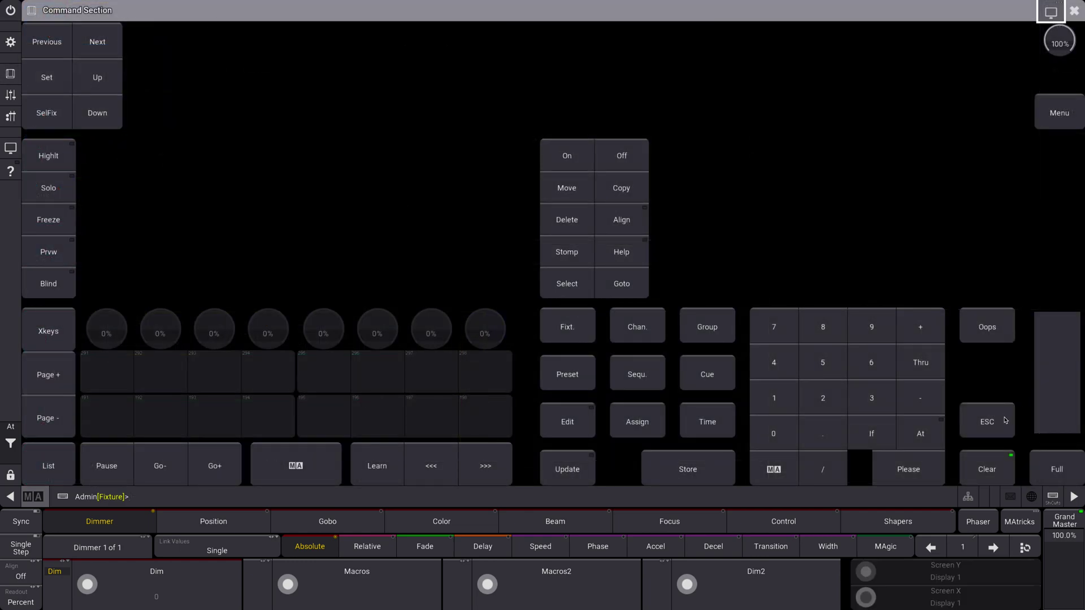
click(987, 468)
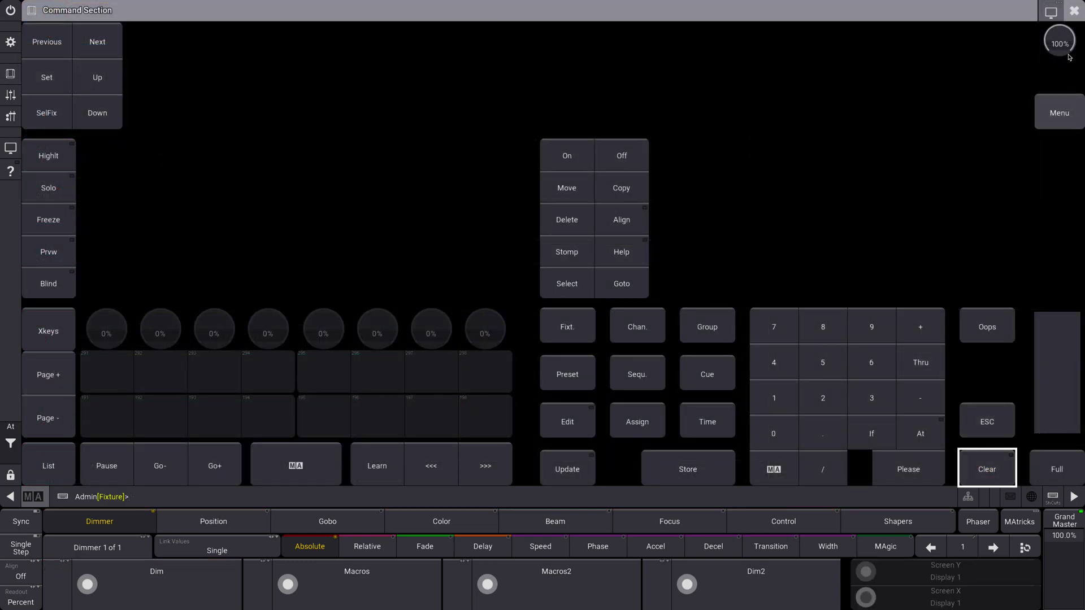
click(1074, 10)
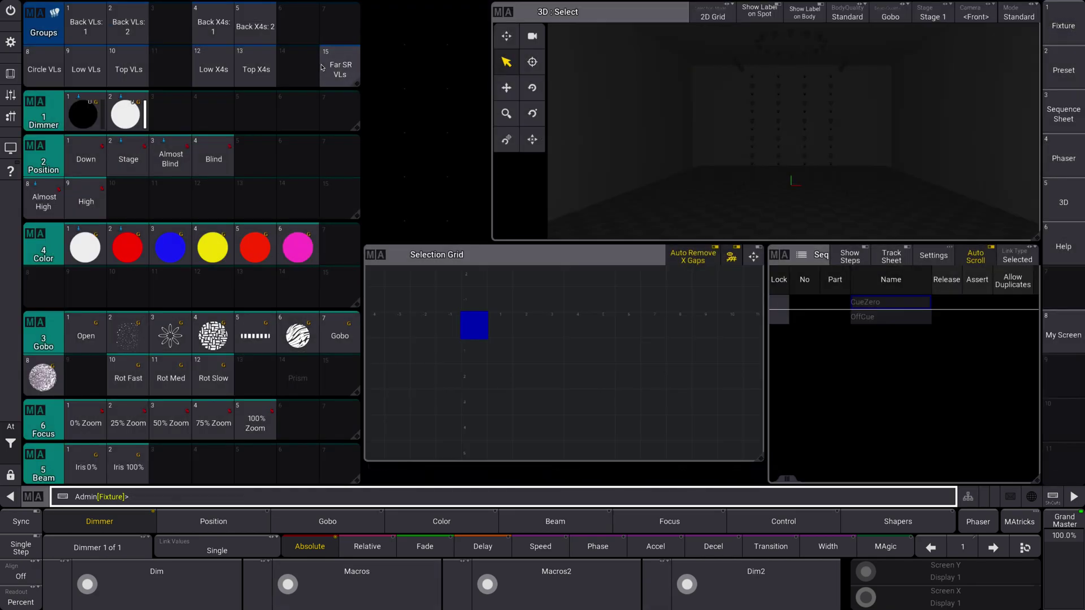
click(347, 69)
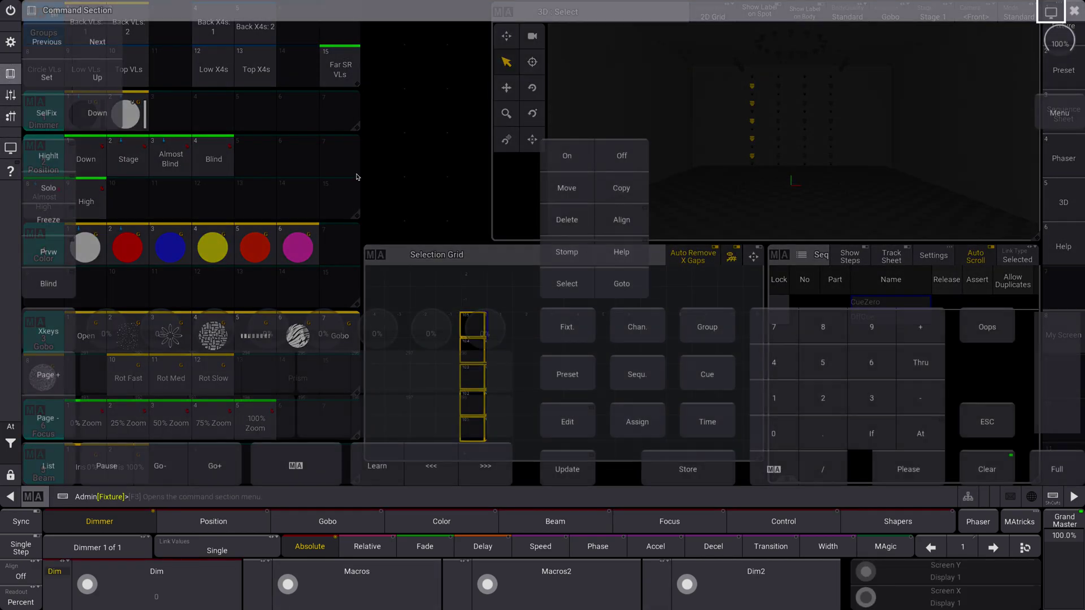
Clear the selection and select fixtures 101 thru 105 by number for comparison with the stored group
click(10, 73)
click(1006, 474)
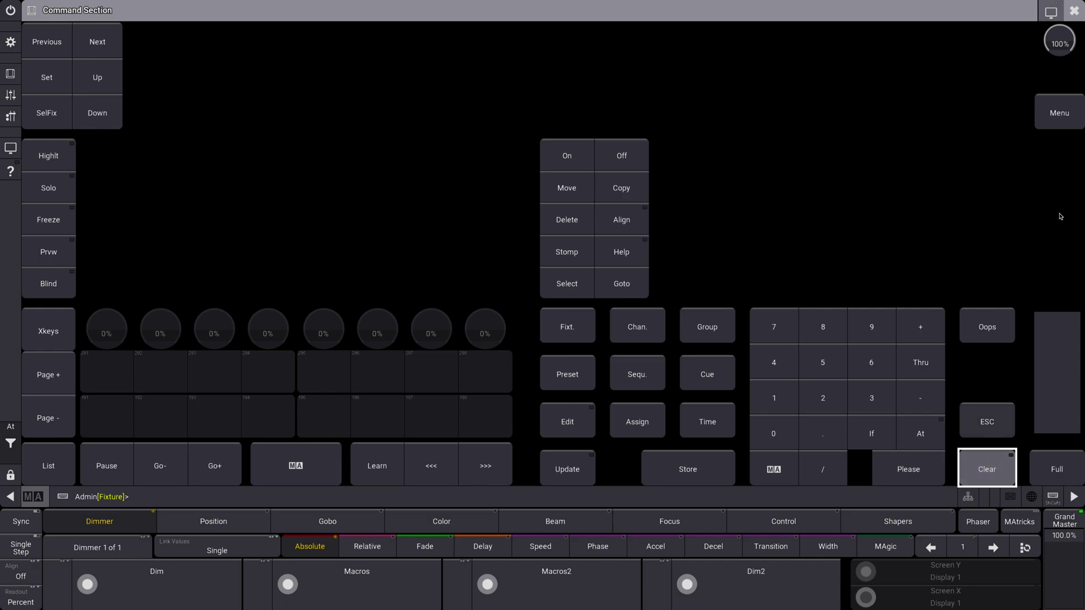
click(1074, 10)
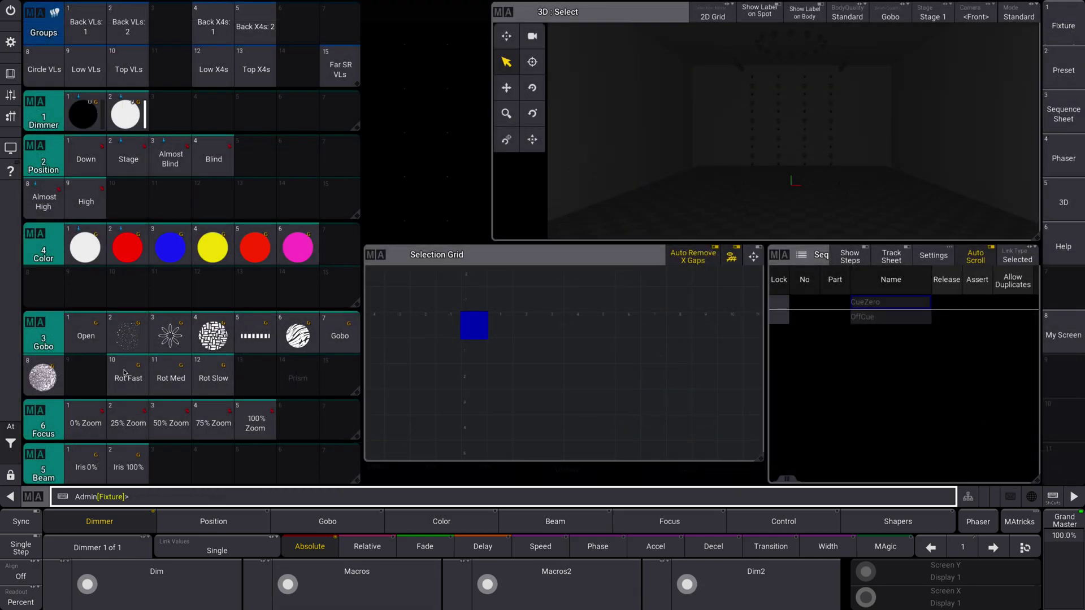
text(01 th)
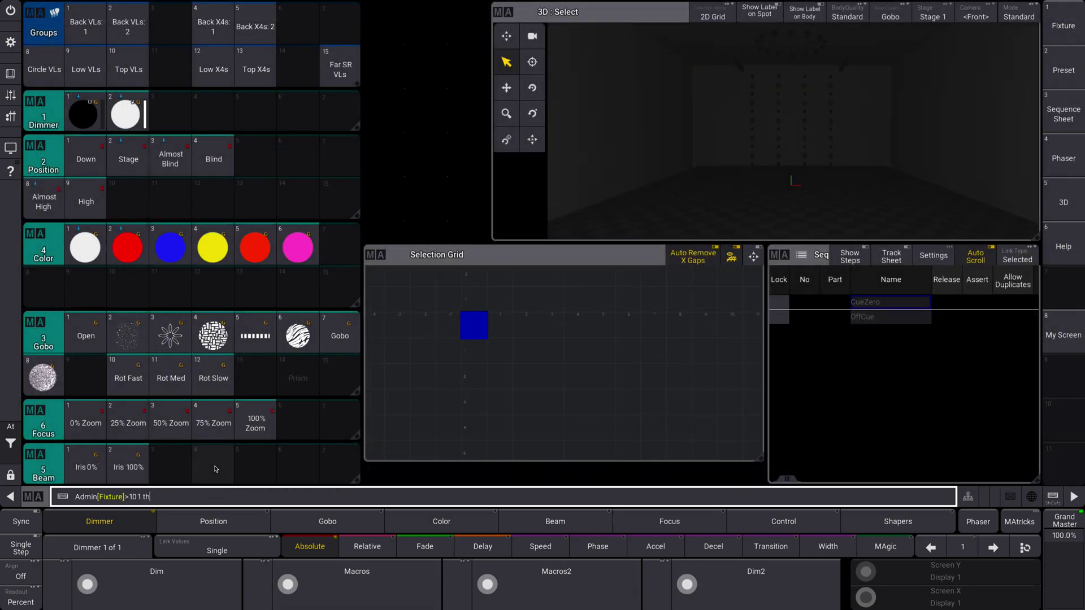
text(ru 105)
key(Return)
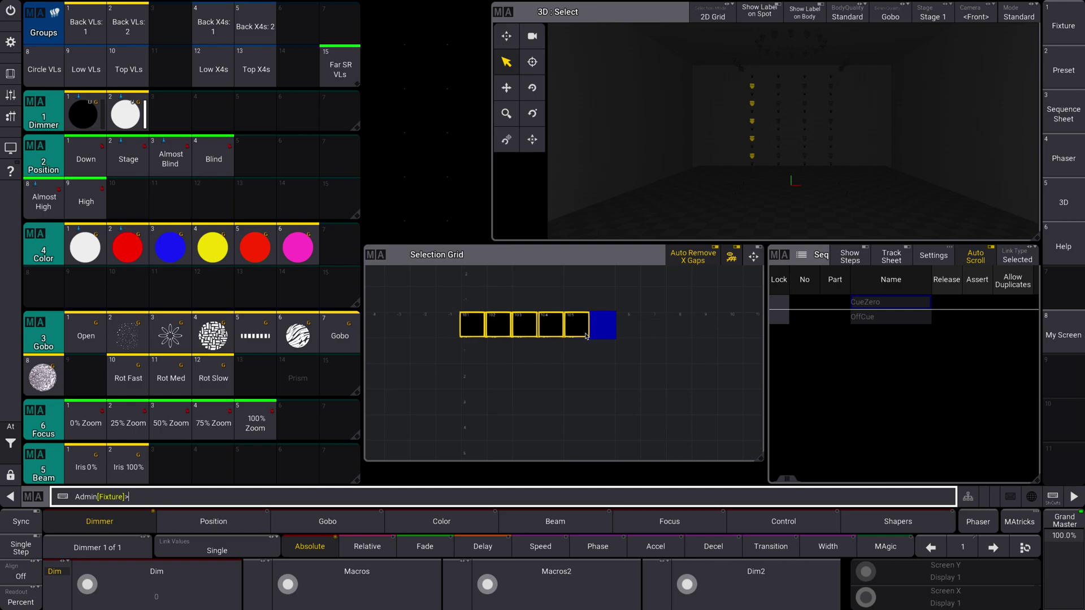
Recall the Far SR VLs group and examine its fixture column in the selection grid
click(338, 68)
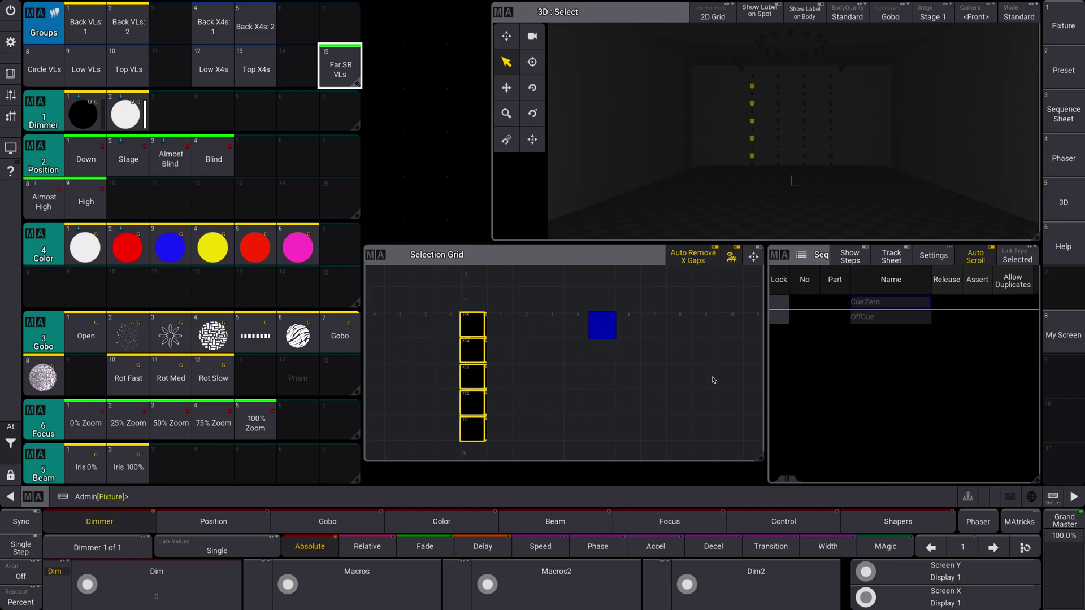
scroll(452, 337, down, 2)
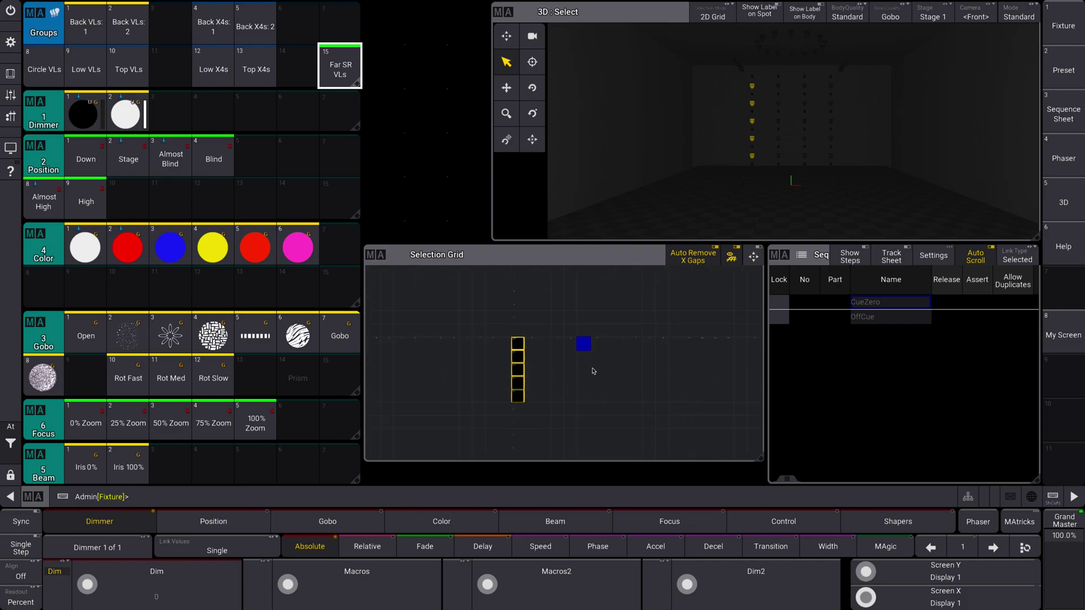
scroll(606, 370, up, 1)
scroll(607, 370, down, 1)
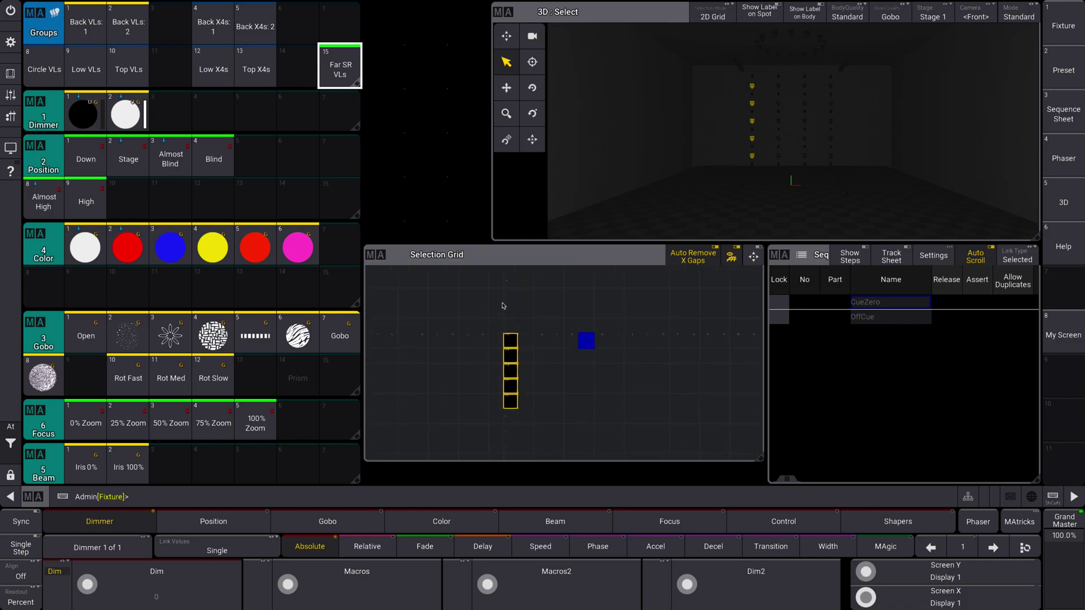
scroll(529, 402, up, 4)
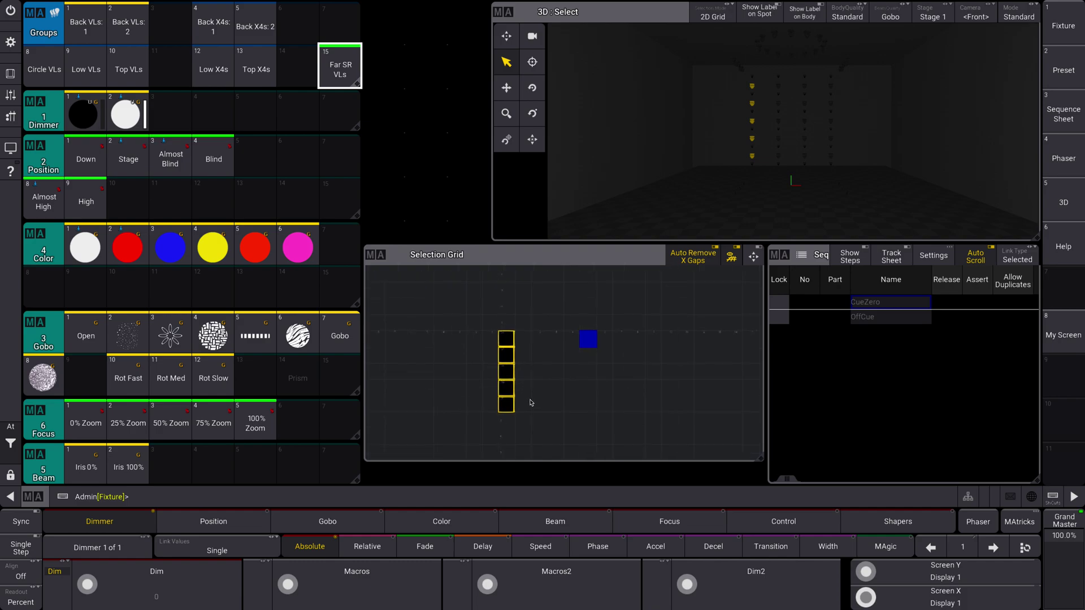
scroll(530, 403, up, 1)
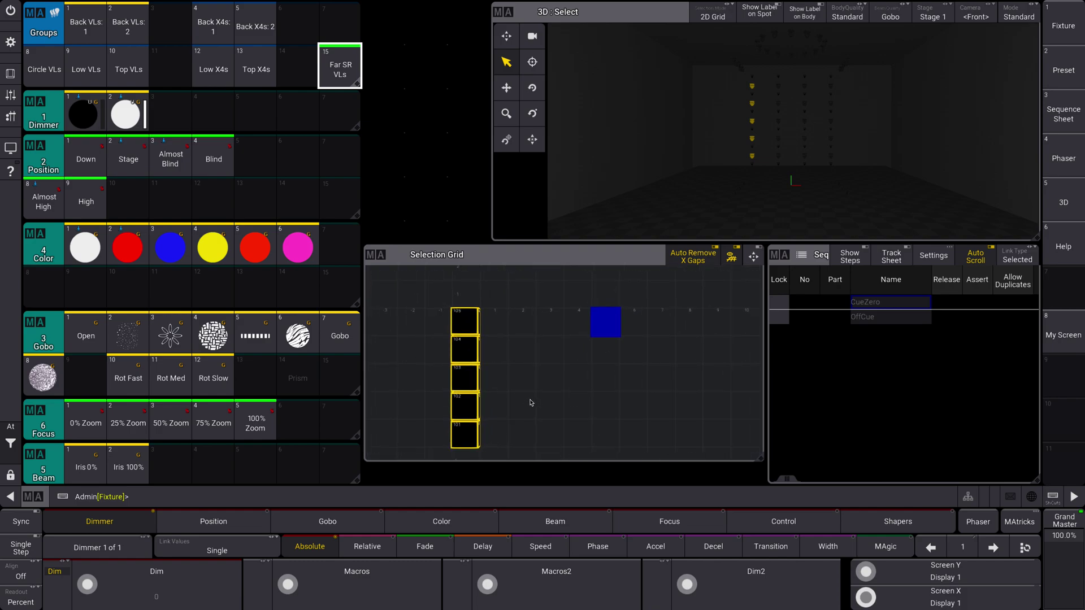